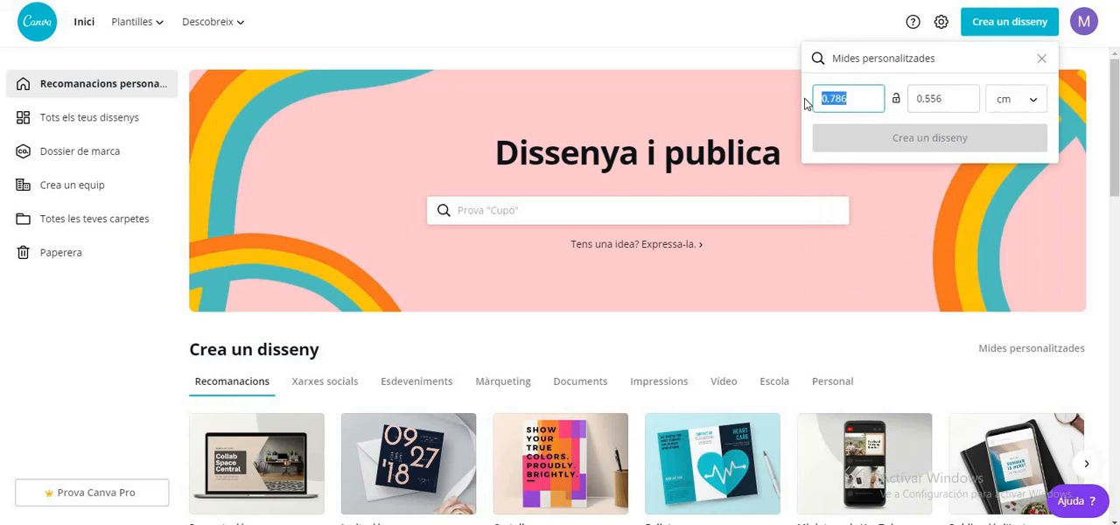
# Set the custom design size to 29.7 by 21 cm
pyautogui.moveTo(863, 98); pyautogui.dragTo(819, 98)
pyautogui.write('29.7')
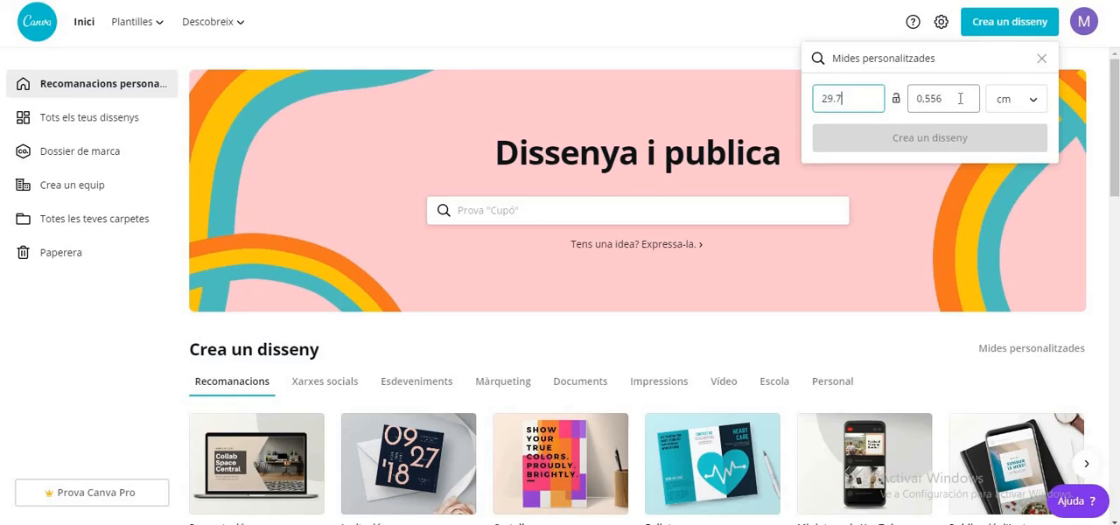
pyautogui.moveTo(957, 98); pyautogui.dragTo(915, 94)
pyautogui.write('21')
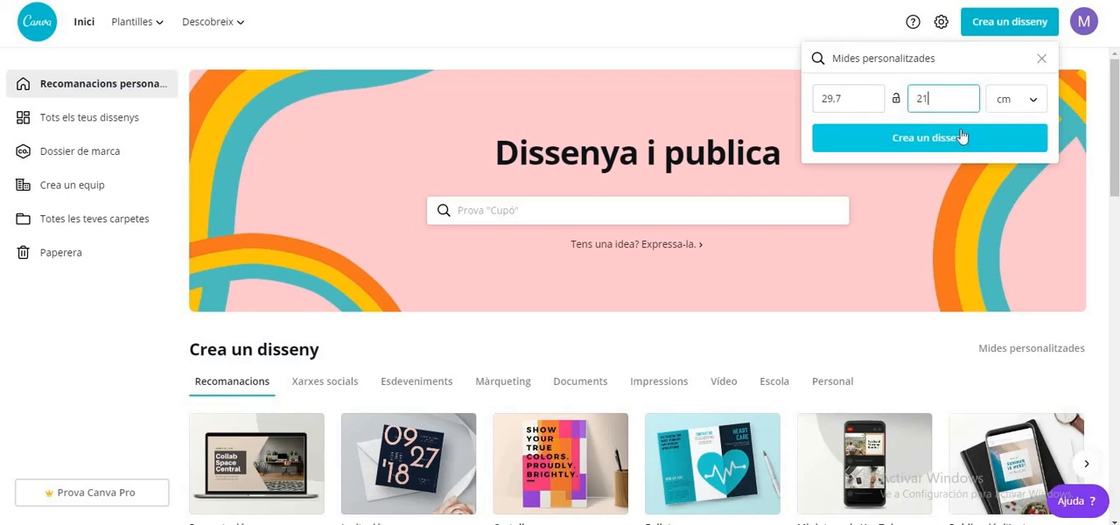
# Search the design types for "fulls d'activitats" and create a Full d'activitats document
pyautogui.click(943, 61)
pyautogui.write('f')
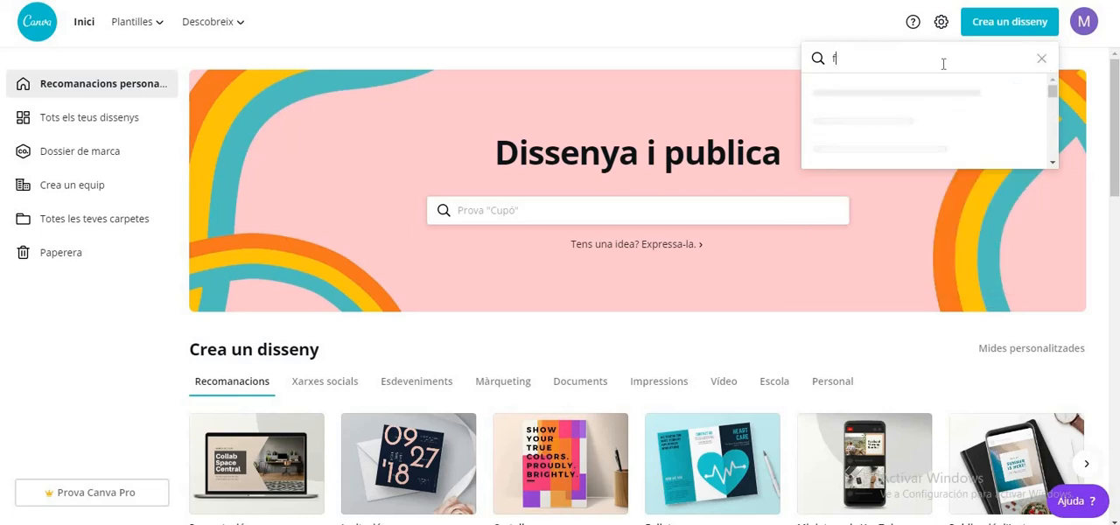
pyautogui.write("ulls d'activitats")
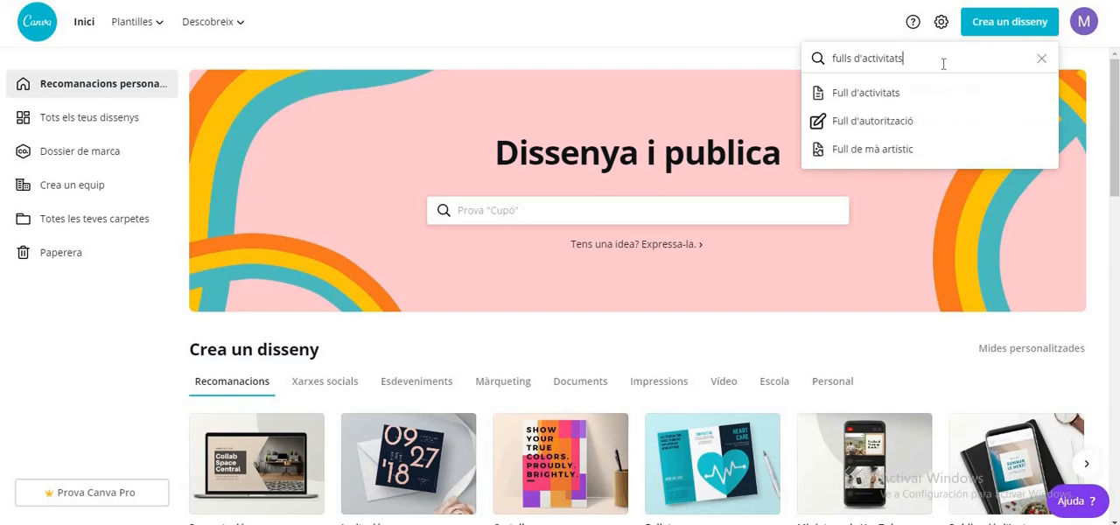
pyautogui.click(859, 94)
# Browse the worksheet templates and preview Classroom Rules and Counting Cats and Dogs on the page
pyautogui.scroll(-2, 210, 221)
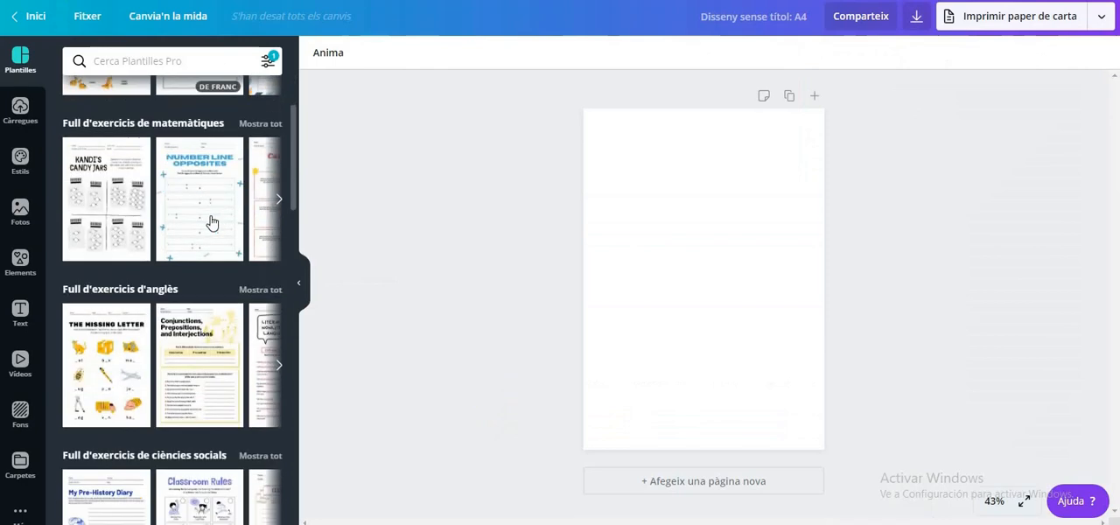
pyautogui.scroll(-3, 212, 223)
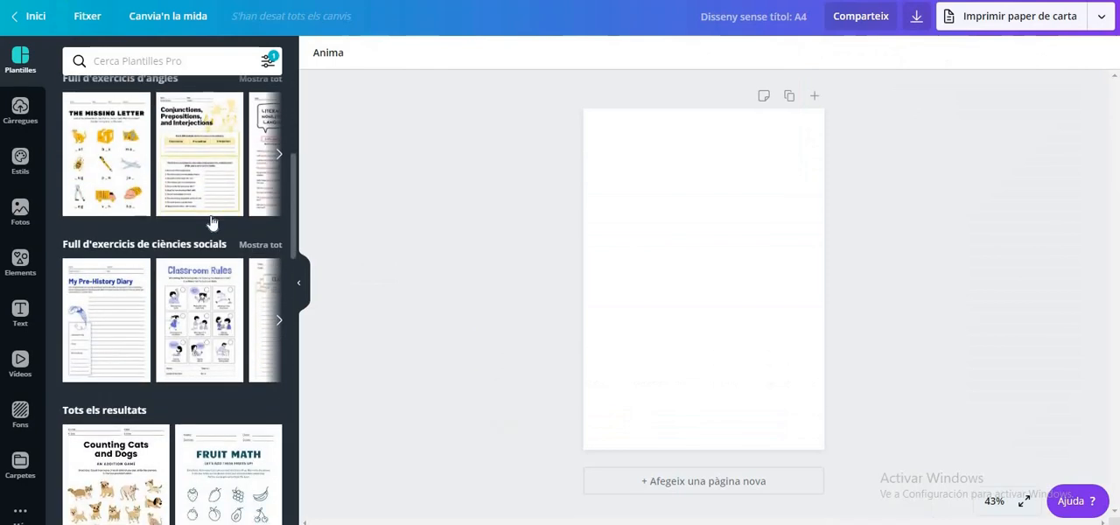
pyautogui.scroll(-2, 212, 224)
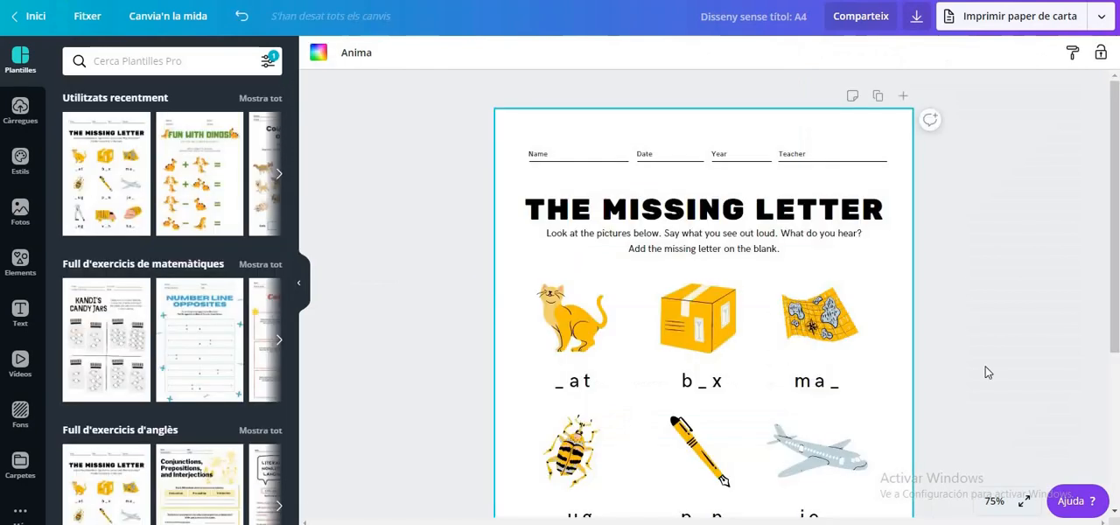
pyautogui.scroll(-3, 985, 373)
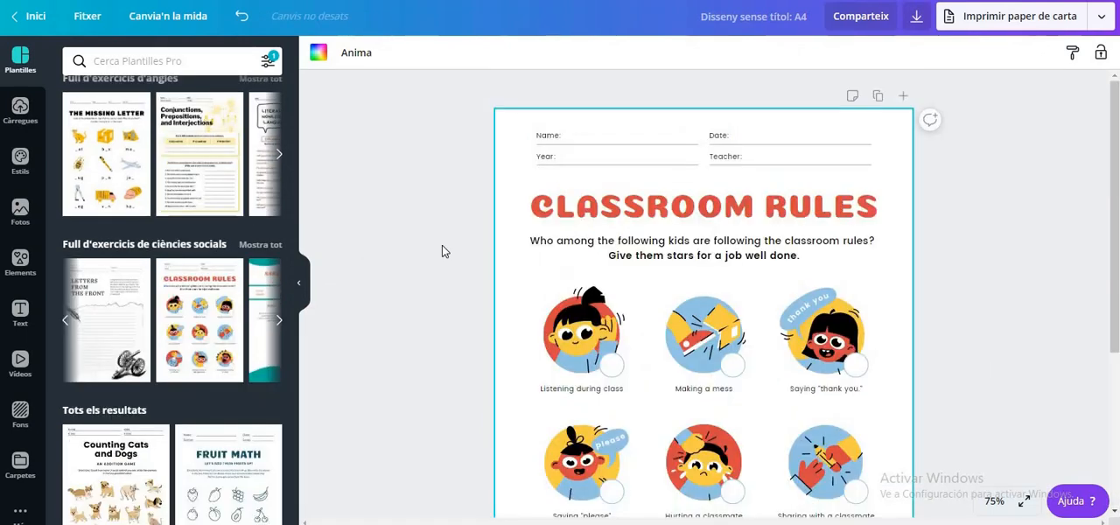
pyautogui.scroll(-2, 442, 250)
pyautogui.scroll(-2, 442, 251)
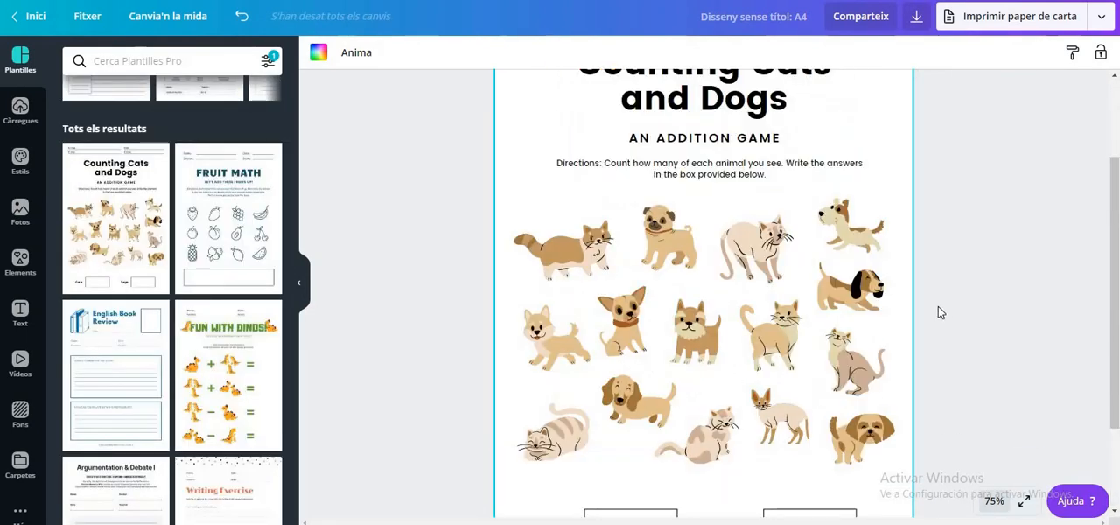
pyautogui.scroll(2, 938, 311)
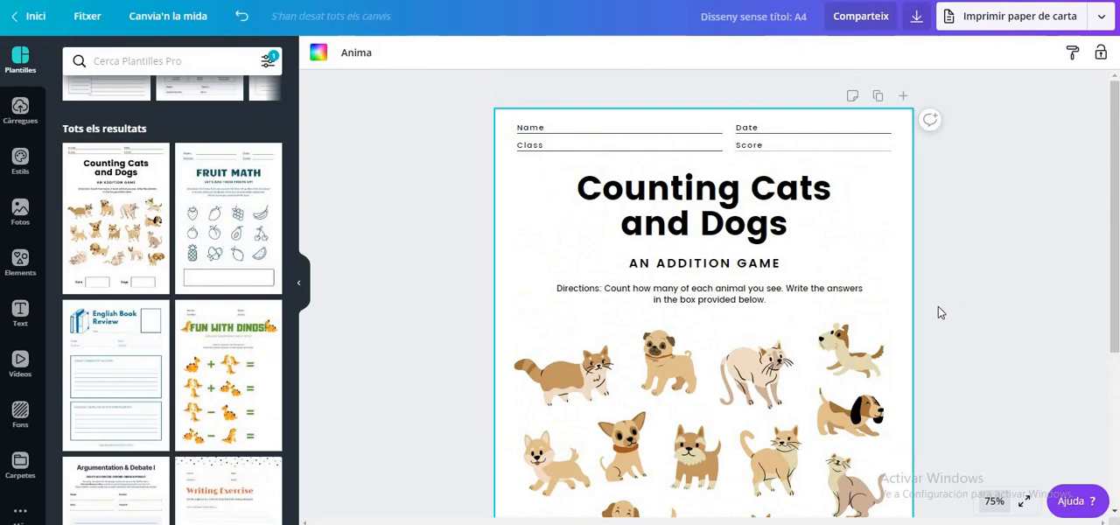
pyautogui.scroll(-3, 939, 312)
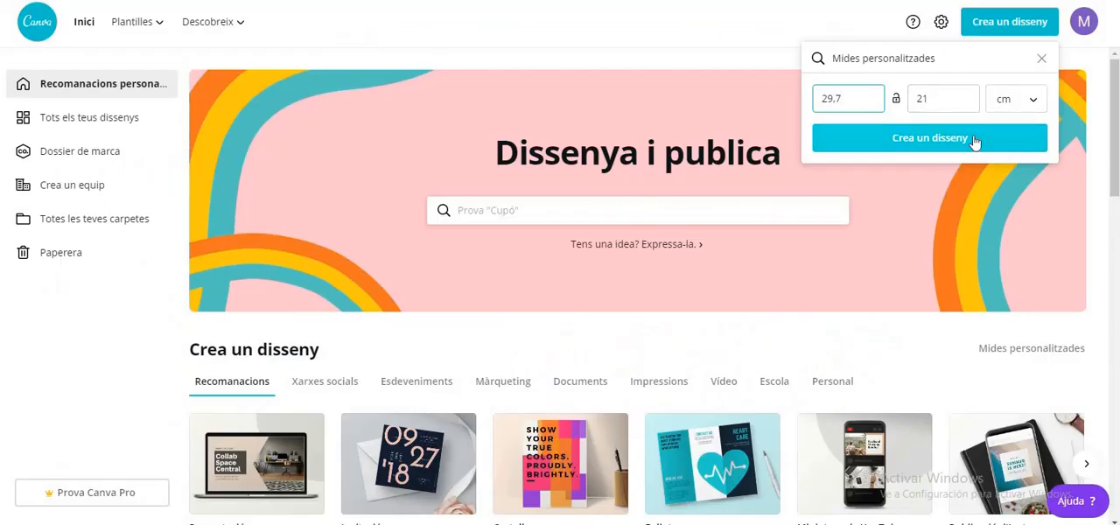
# Create the blank 29.7 by 21 cm design and search the elements for "color"
pyautogui.click(905, 140)
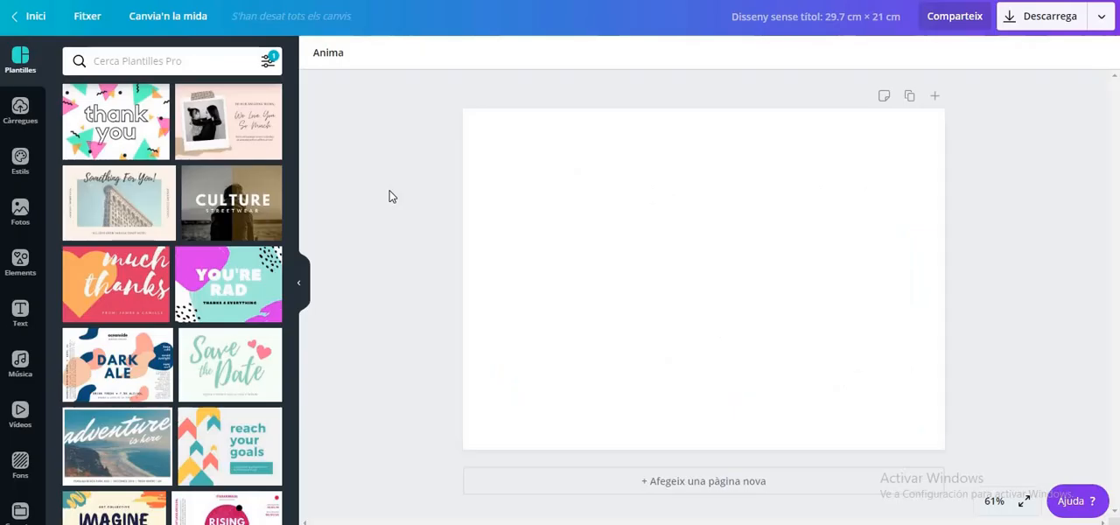
pyautogui.click(19, 280)
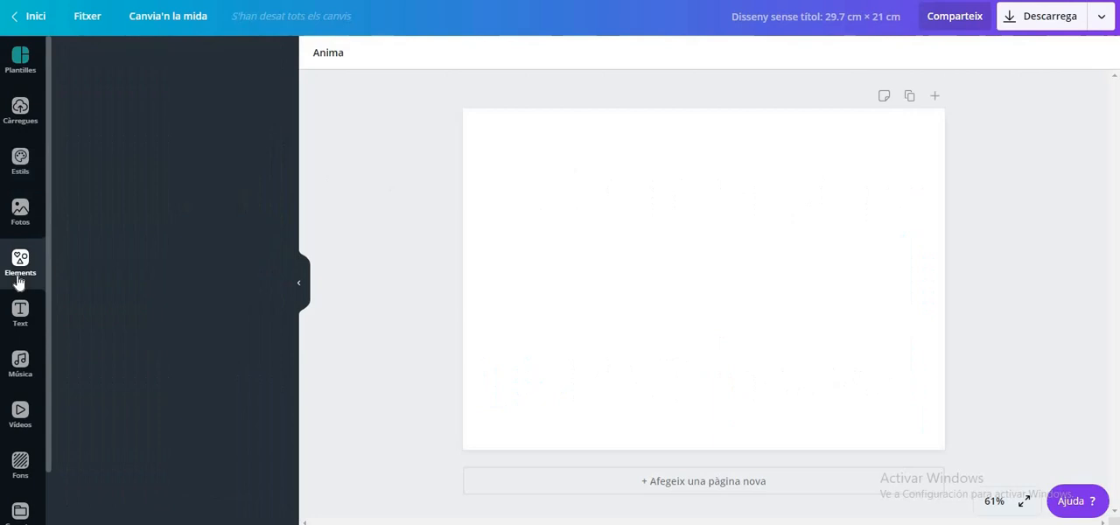
pyautogui.click(182, 60)
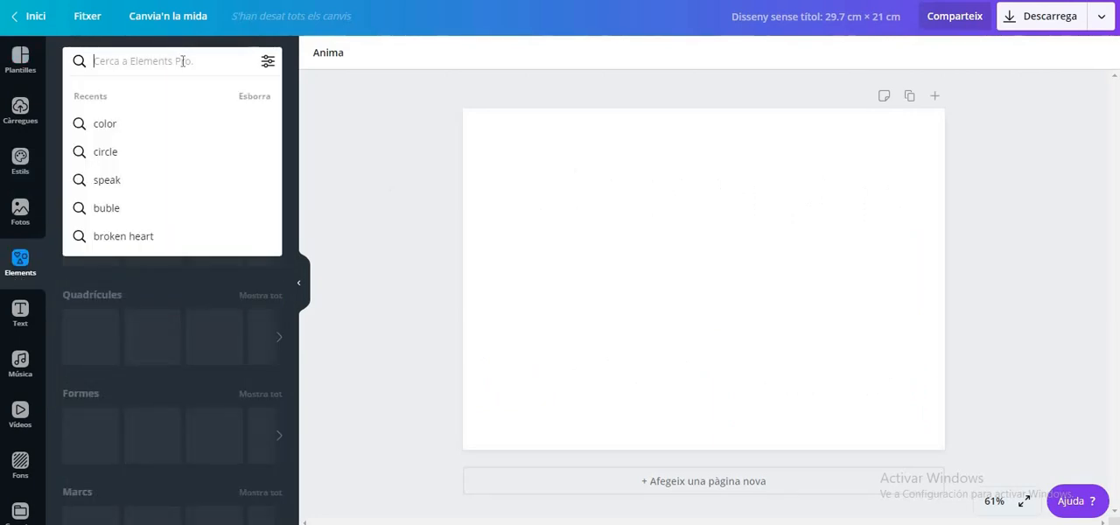
pyautogui.click(187, 124)
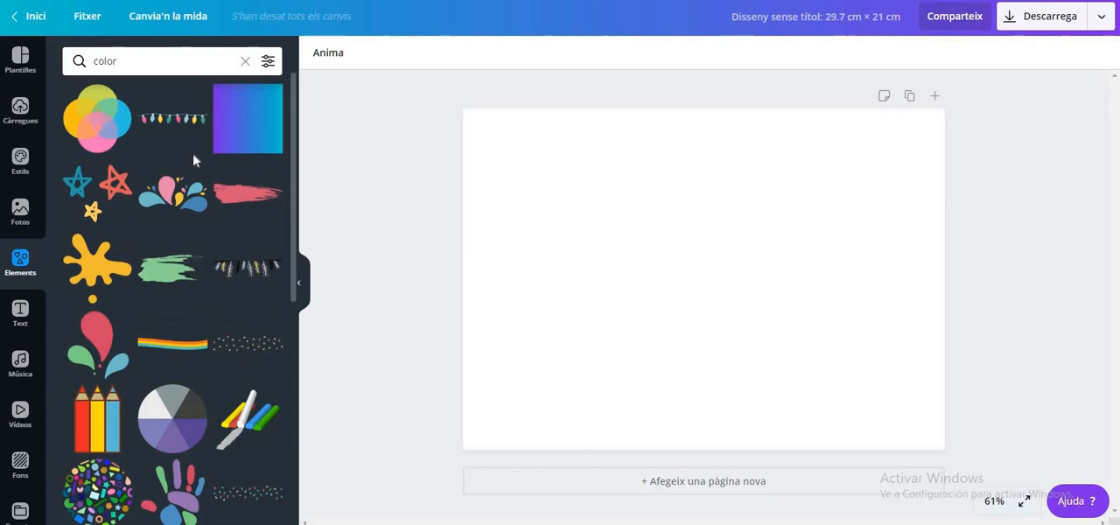
# Insert the round graphic of colourful geometric shapes, then enlarge and rotate it until it covers the whole page
pyautogui.scroll(-2, 193, 161)
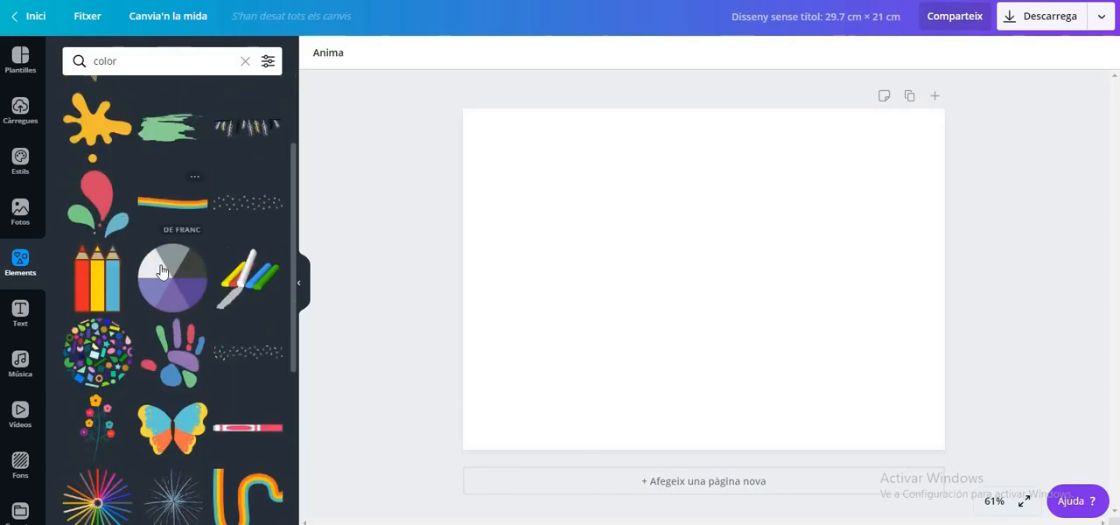
pyautogui.click(97, 353)
pyautogui.moveTo(514, 425); pyautogui.dragTo(345, 510)
pyautogui.moveTo(774, 211); pyautogui.dragTo(1039, 78)
pyautogui.moveTo(925, 125); pyautogui.dragTo(975, 84)
pyautogui.moveTo(1048, 264); pyautogui.dragTo(1011, 108)
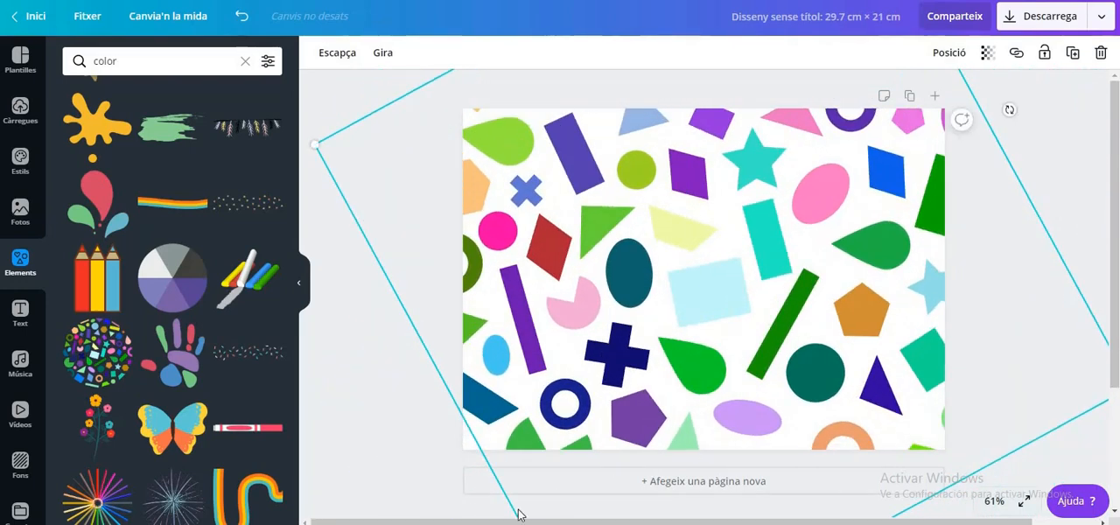
# Add a rounded square from Formes and stretch it into a centred rectangle about 27 cm wide, leaving a patterned border
pyautogui.click(246, 64)
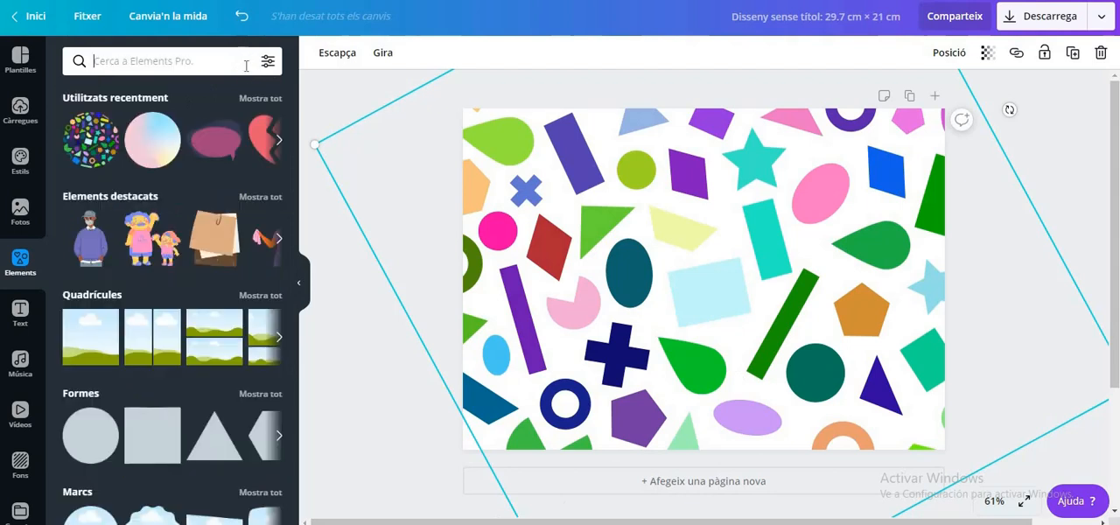
pyautogui.click(84, 394)
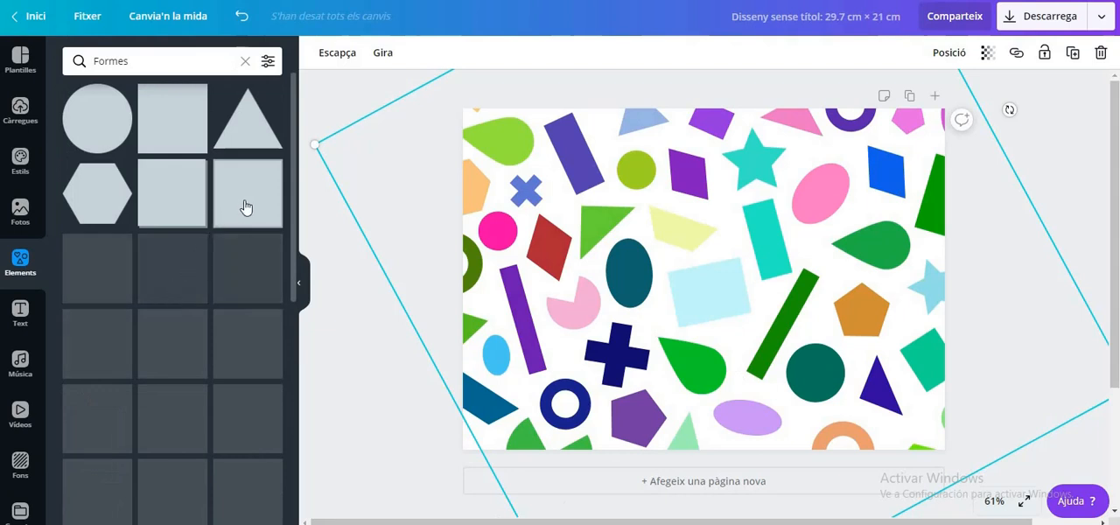
pyautogui.click(183, 348)
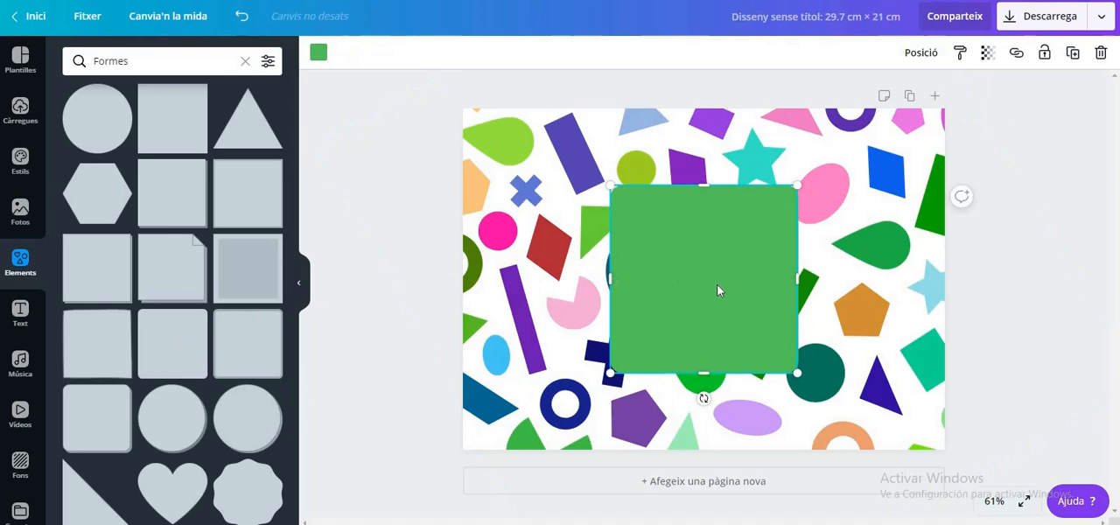
pyautogui.moveTo(718, 291); pyautogui.dragTo(594, 233)
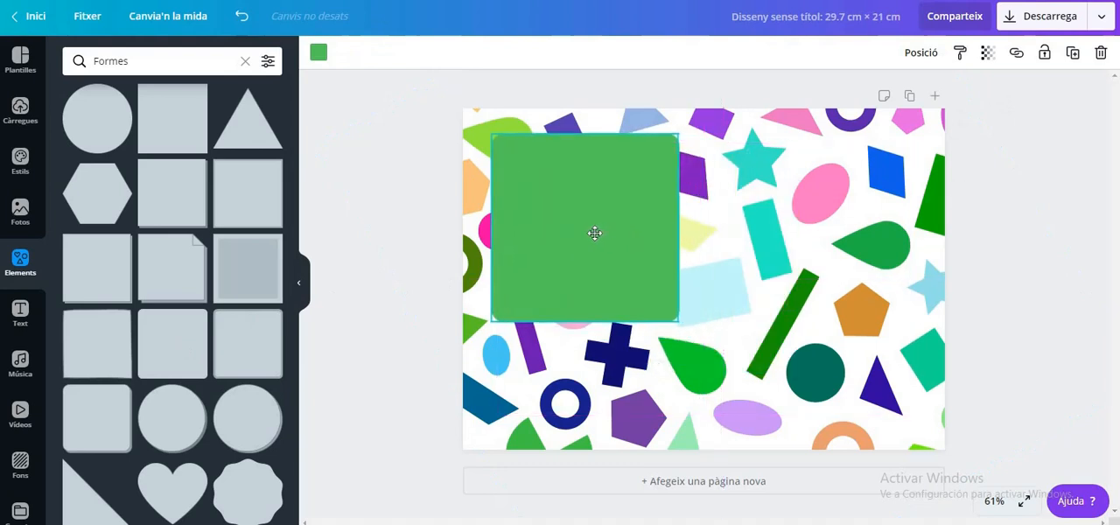
pyautogui.moveTo(678, 229); pyautogui.dragTo(922, 289)
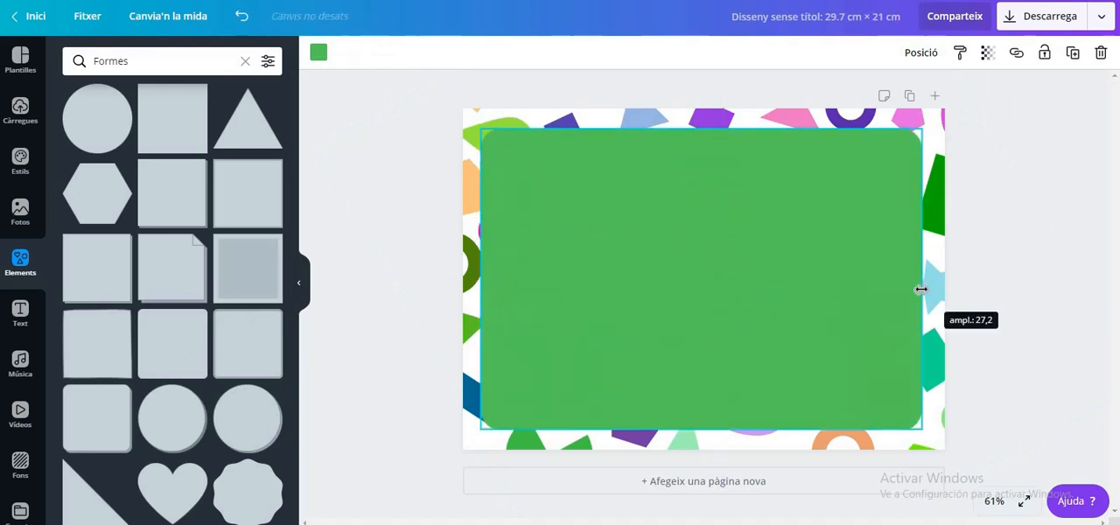
pyautogui.moveTo(658, 316); pyautogui.dragTo(662, 315)
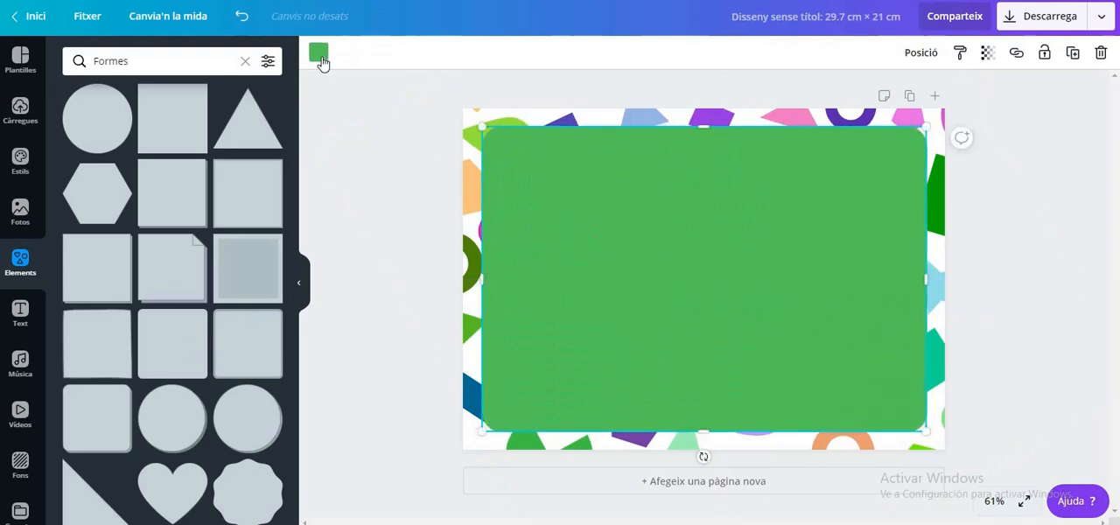
# Change the rounded rectangle's fill colour to white
pyautogui.click(320, 54)
pyautogui.click(266, 259)
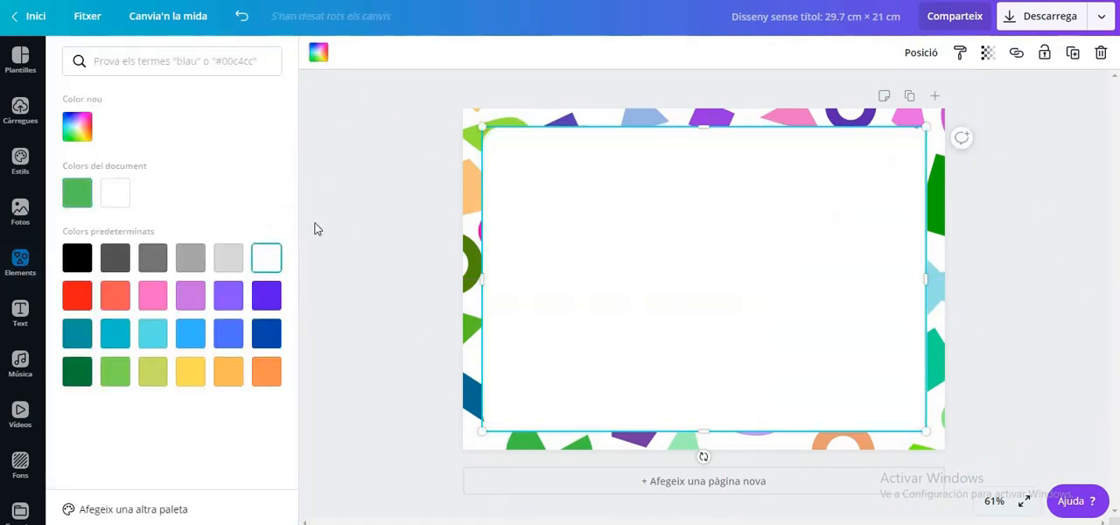
pyautogui.click(387, 207)
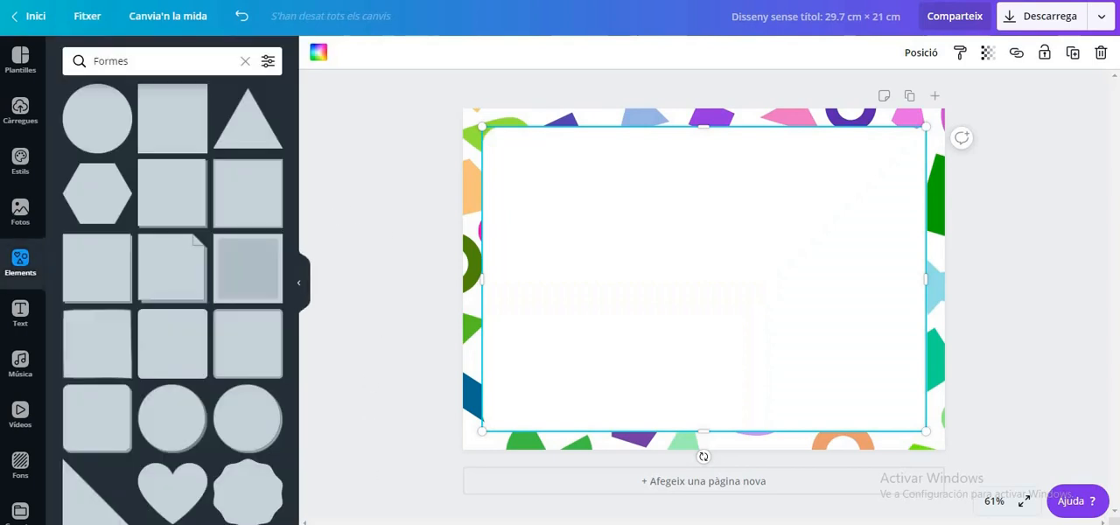
# Add a subtitle text line across the top of the white area with blanks for "NOM:" and "DATA:"
pyautogui.click(20, 312)
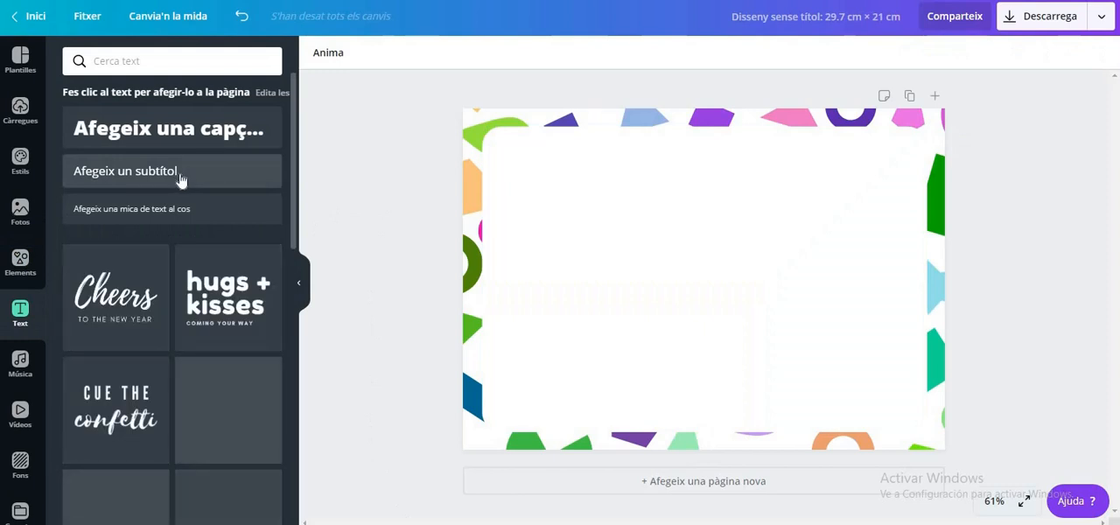
pyautogui.click(202, 180)
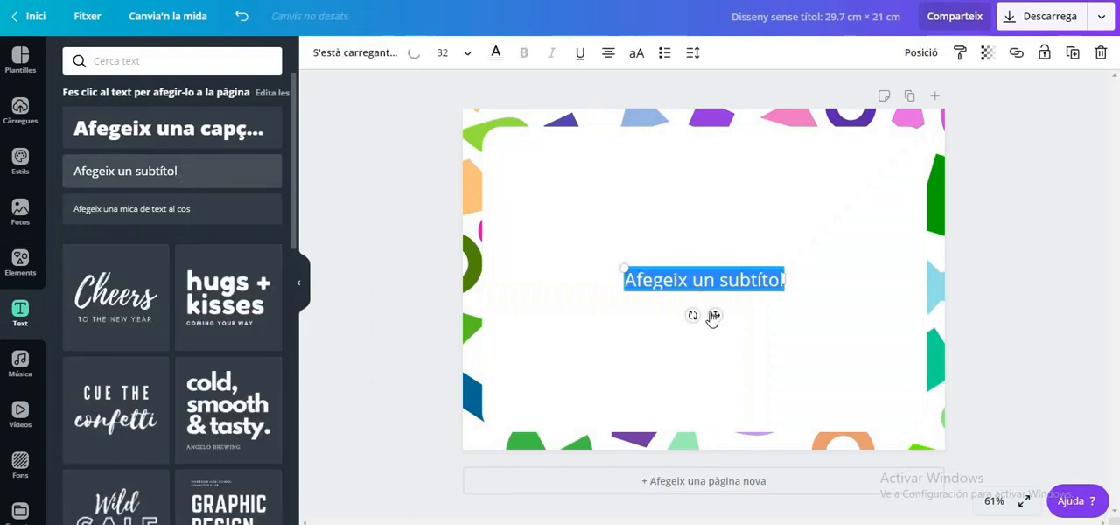
pyautogui.moveTo(715, 316); pyautogui.dragTo(598, 198)
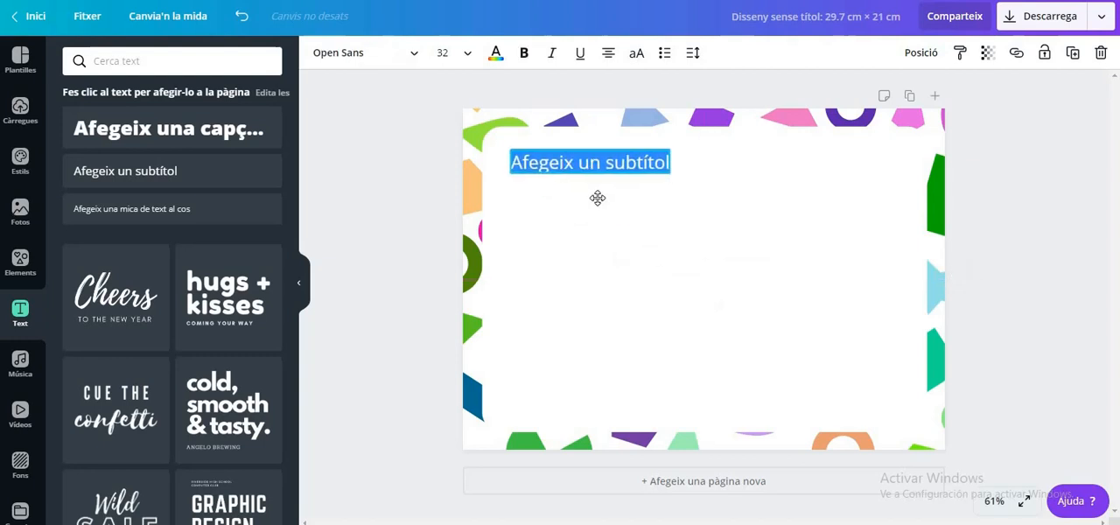
pyautogui.hotkey('ctrl', 'v')
pyautogui.moveTo(672, 196); pyautogui.dragTo(712, 193)
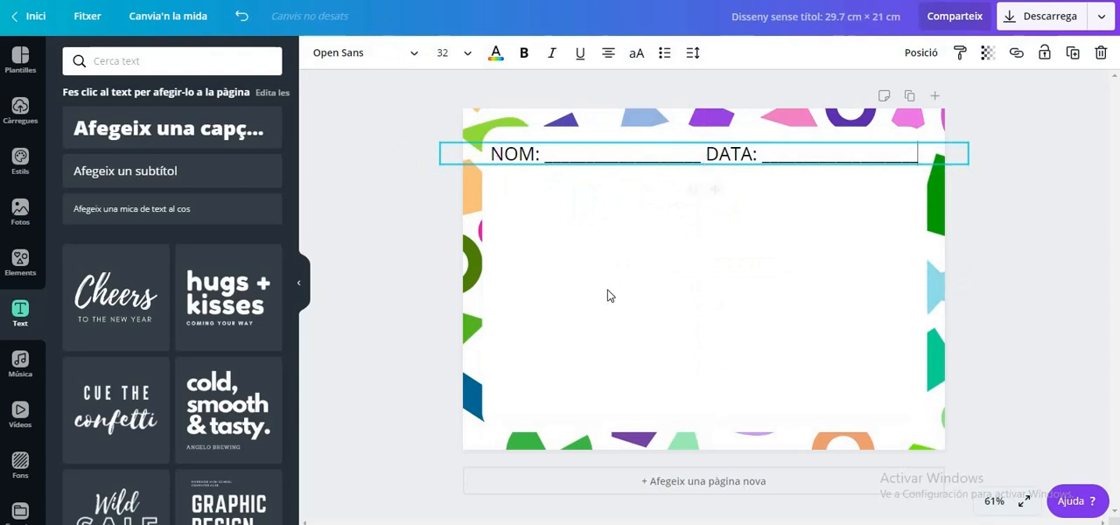
pyautogui.click(375, 238)
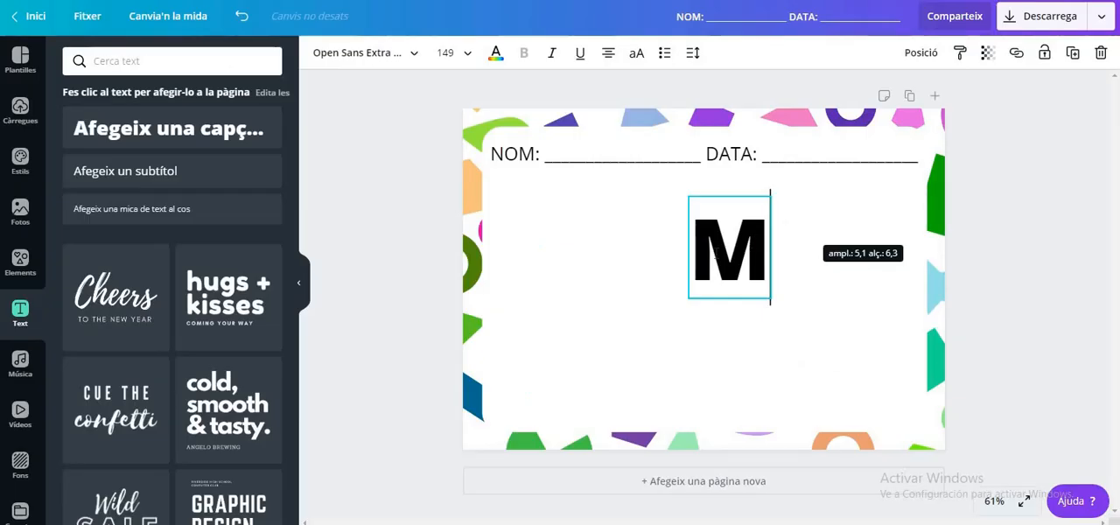
# Set the large letter M to the Codystar font and move it below the NOM label
pyautogui.doubleClick(757, 250)
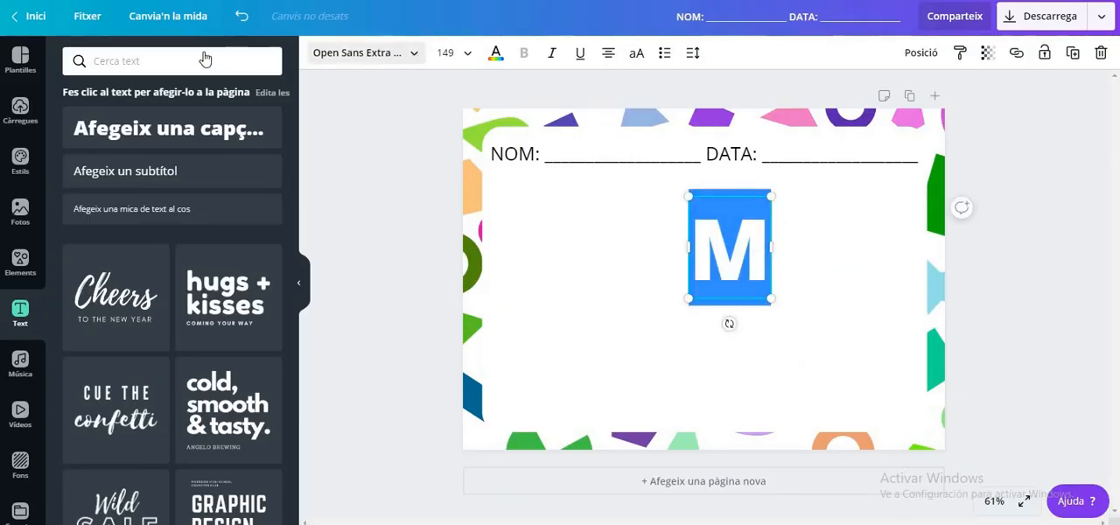
pyautogui.write('CODYSTAR')
pyautogui.click(99, 125)
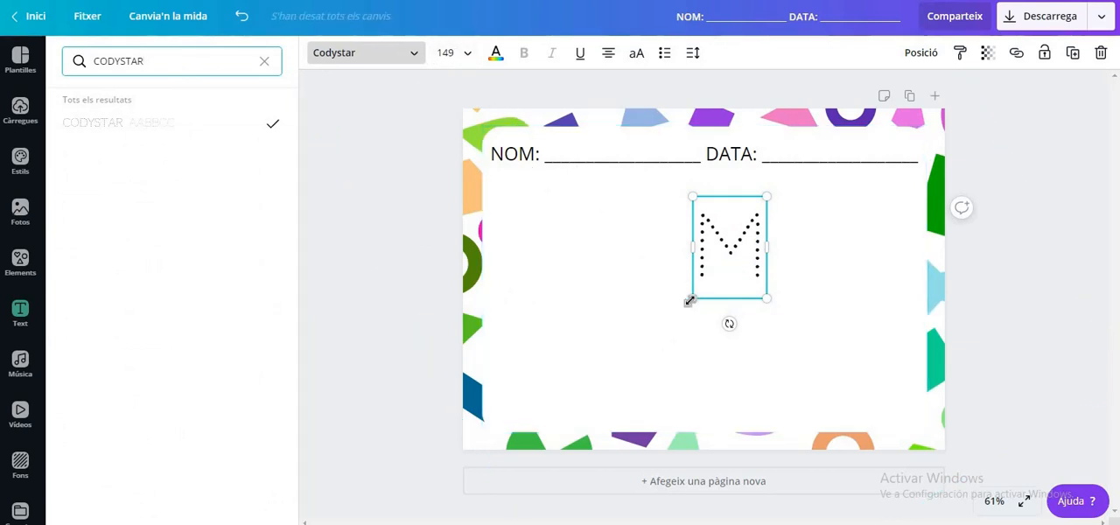
pyautogui.moveTo(690, 300); pyautogui.dragTo(657, 263)
# Duplicate the dotted M beside the original, shrink the copy to about size 76, and extend its text with more spaced M's
pyautogui.click(692, 270)
pyautogui.hotkey('ctrl', 'd')
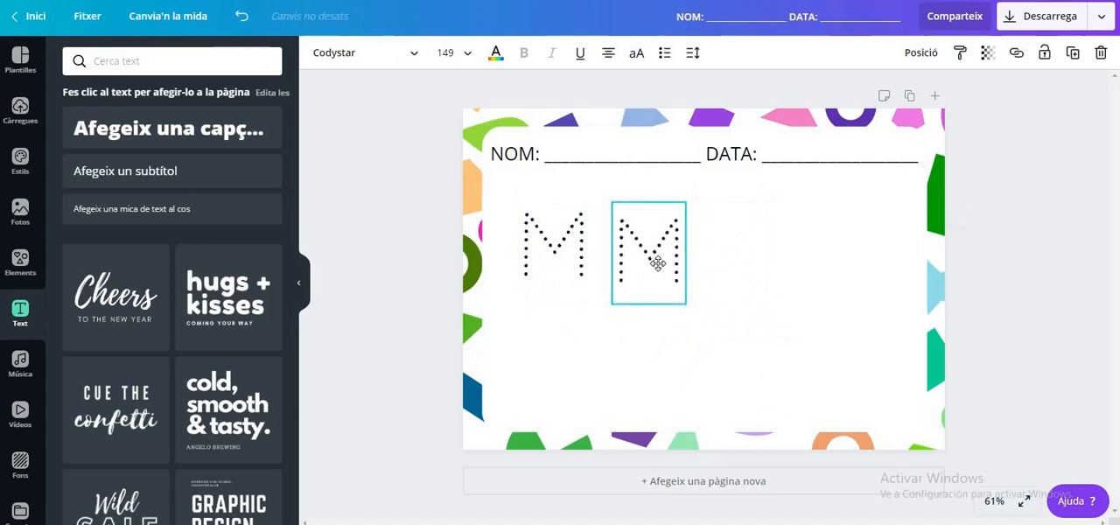
pyautogui.moveTo(687, 304); pyautogui.dragTo(911, 230)
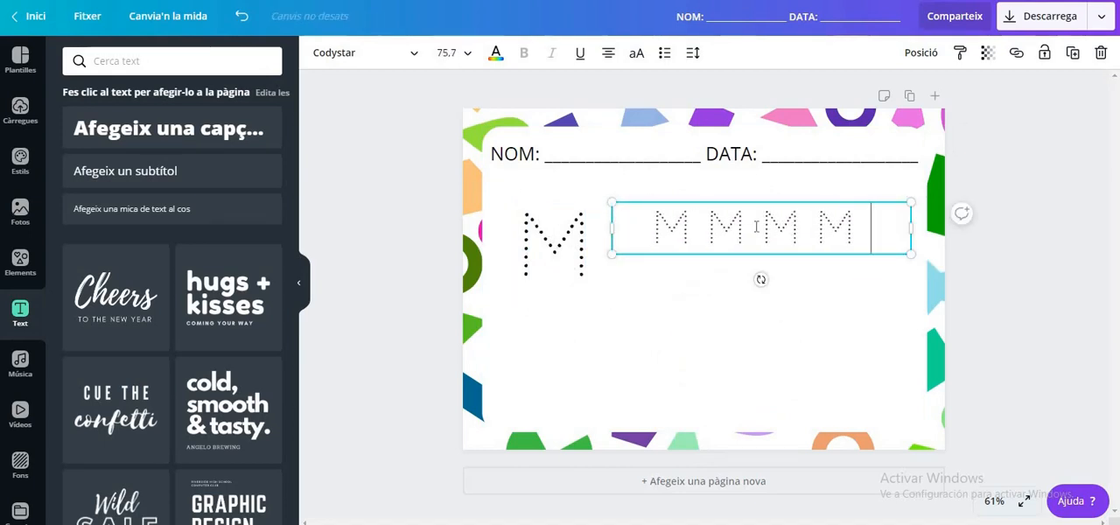
pyautogui.write('M M M M')
# Shrink the row of M's to about size 64, widen its box to fit eight letters on one line, and align the large M beside it
pyautogui.moveTo(917, 317); pyautogui.dragTo(865, 295)
pyautogui.moveTo(866, 253); pyautogui.dragTo(925, 250)
pyautogui.moveTo(612, 251)
pyautogui.mouseDown()
pyautogui.moveTo(528, 253)
pyautogui.moveTo(618, 246)
pyautogui.mouseUp()
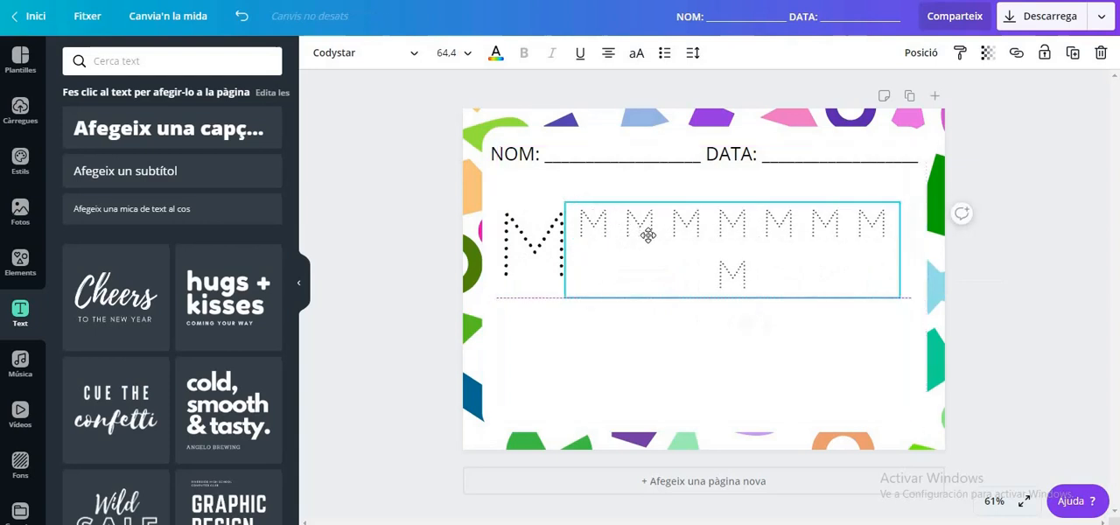
pyautogui.moveTo(915, 263); pyautogui.dragTo(931, 262)
pyautogui.moveTo(525, 244); pyautogui.dragTo(520, 241)
pyautogui.click(387, 279)
# Search the elements for "MÀ", add the beige open-hand illustration, and place it small in the white area's lower left
pyautogui.click(19, 269)
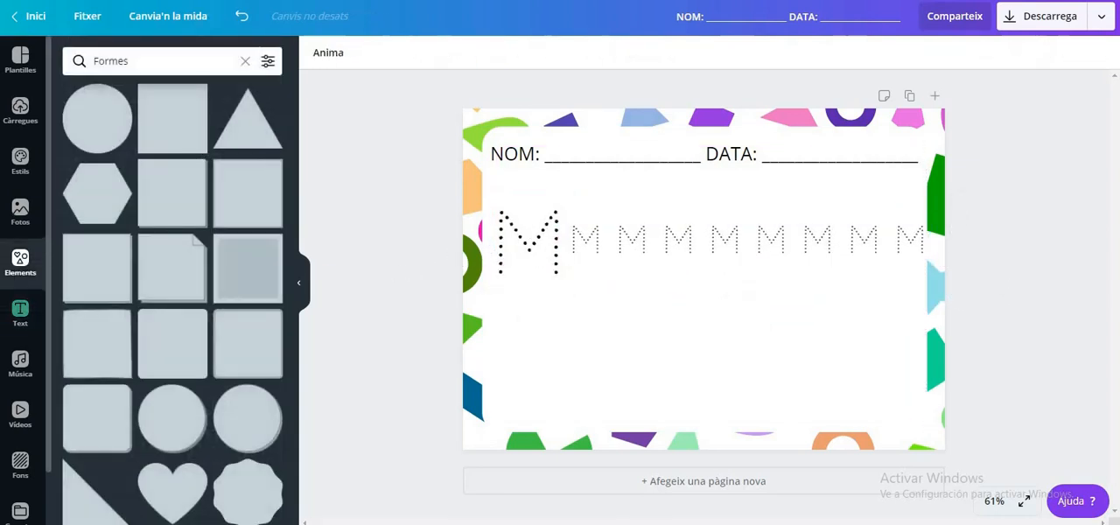
pyautogui.click(245, 60)
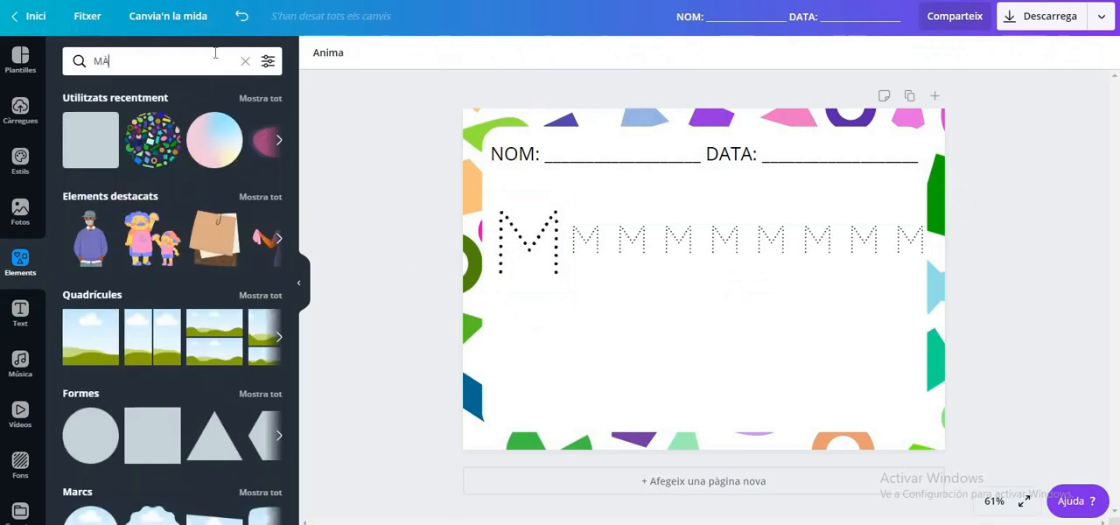
pyautogui.press('Return')
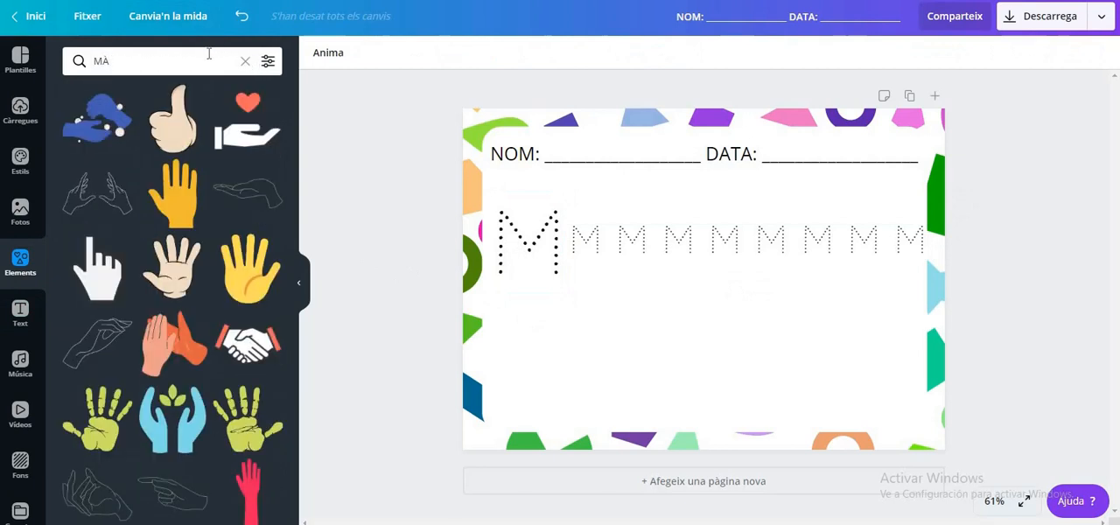
pyautogui.click(179, 280)
pyautogui.moveTo(768, 213); pyautogui.dragTo(691, 291)
pyautogui.moveTo(668, 330); pyautogui.dragTo(530, 360)
# Duplicate the large dotted M, shrink the copy to about size 64 beside the hand, and change its text to "MÀ"
pyautogui.click(560, 278)
pyautogui.hotkey('ctrl', 'c')
pyautogui.click(615, 363)
pyautogui.hotkey('ctrl', 'v')
pyautogui.moveTo(574, 304); pyautogui.dragTo(626, 399)
pyautogui.moveTo(630, 296); pyautogui.dragTo(602, 357)
pyautogui.moveTo(584, 421); pyautogui.dragTo(599, 367)
pyautogui.doubleClick(588, 354)
pyautogui.write('MA')
pyautogui.press('BackSpace')
pyautogui.write('À')
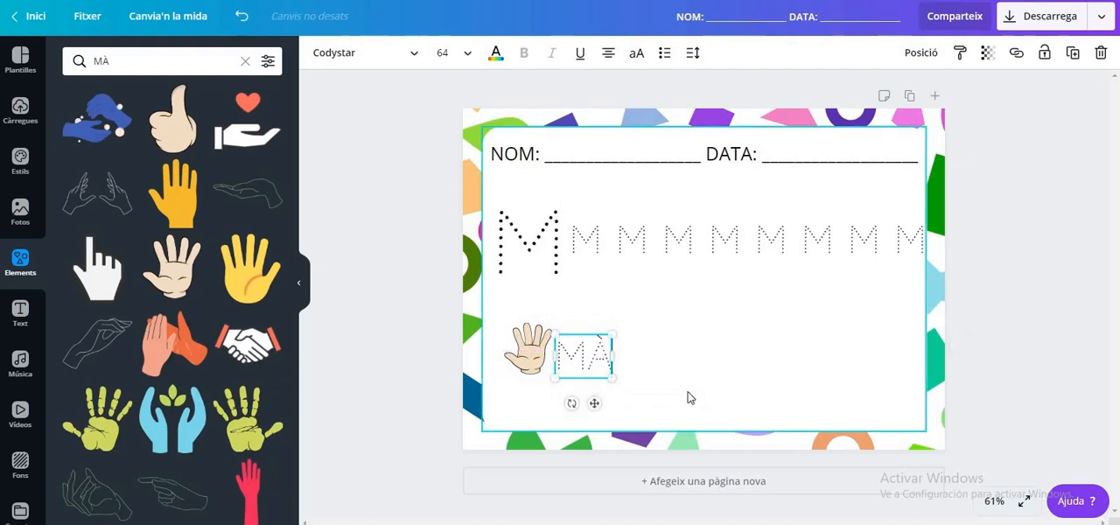
pyautogui.click(688, 395)
# Search the elements for "sea", add the blue two-wave illustration, and place it small beside the word MÀ
pyautogui.doubleClick(92, 54)
pyautogui.write('mar')
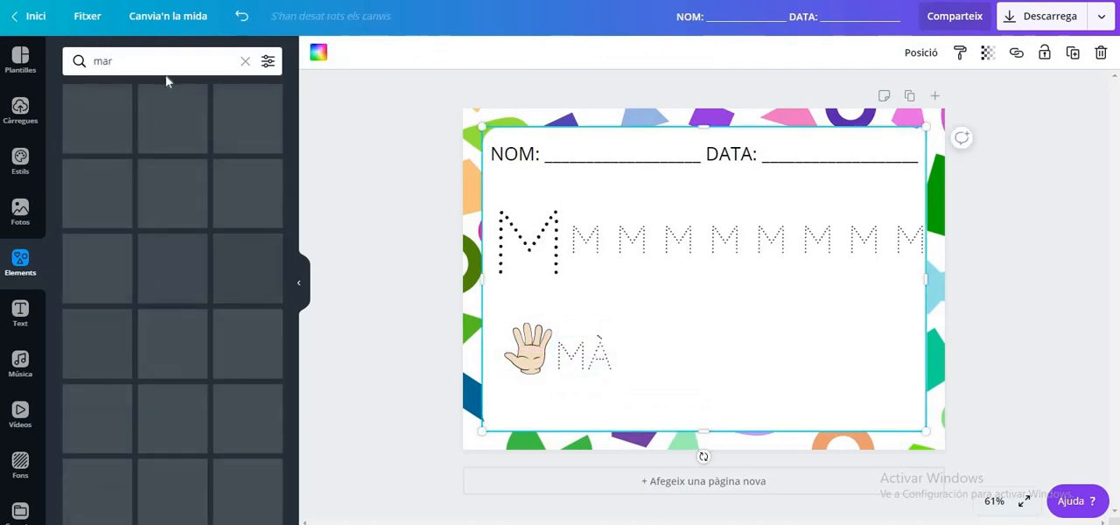
pyautogui.doubleClick(90, 60)
pyautogui.write('sea')
pyautogui.press('Return')
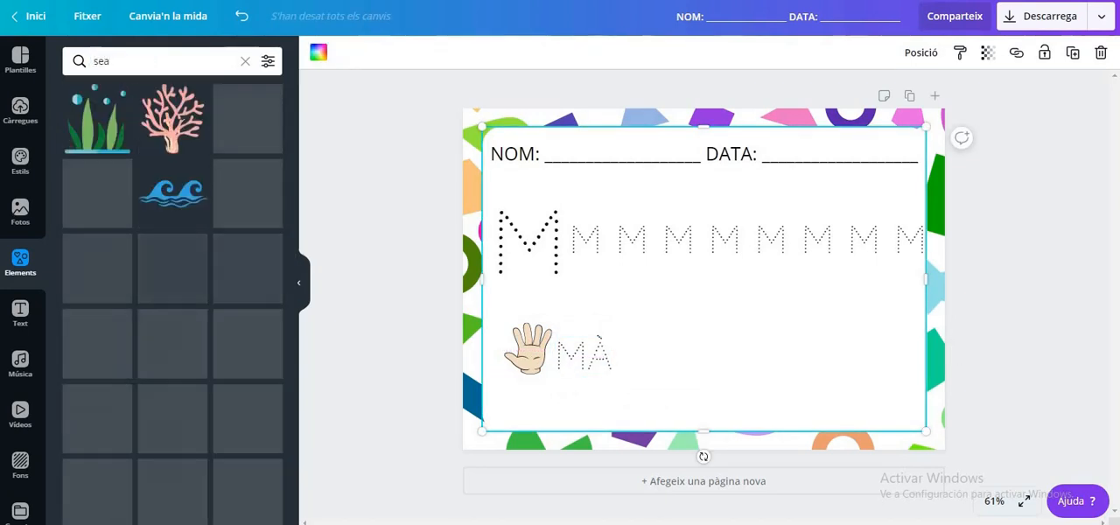
pyautogui.click(172, 191)
pyautogui.moveTo(609, 242); pyautogui.dragTo(710, 287)
pyautogui.moveTo(772, 340); pyautogui.dragTo(685, 397)
# Duplicate the dotted MÀ text, place the copy right of the waves, and change it to "MAR"
pyautogui.click(582, 361)
pyautogui.hotkey('ctrl', 'c')
pyautogui.click(753, 360)
pyautogui.hotkey('ctrl', 'v')
pyautogui.moveTo(607, 411); pyautogui.dragTo(782, 411)
pyautogui.doubleClick(768, 361)
pyautogui.write('MAR')
pyautogui.click(700, 442)
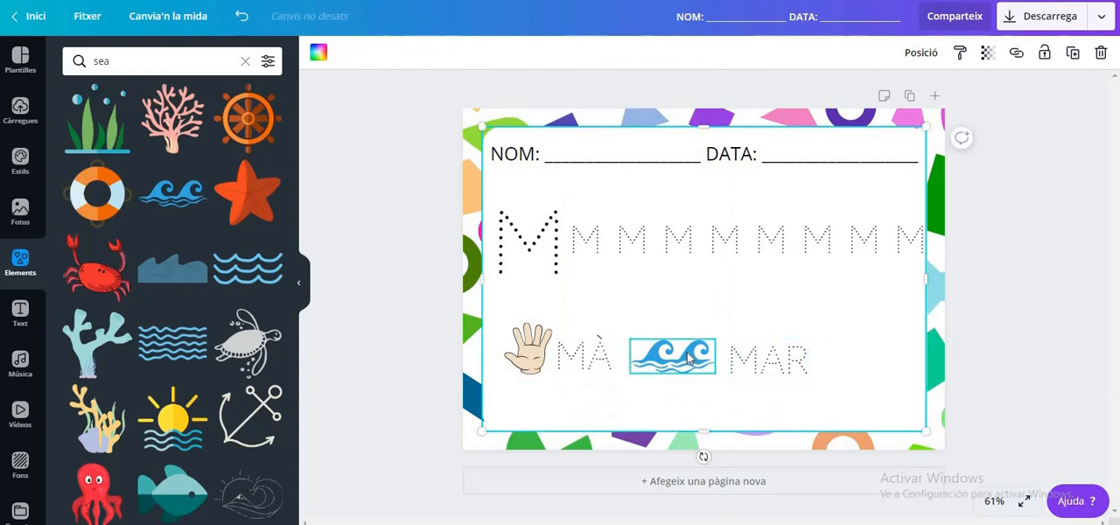
# Search the elements for "MOTHER", add the standing woman holding a baby, and place her small right of MAR
pyautogui.click(88, 63)
pyautogui.write('MOTHER')
pyautogui.press('Return')
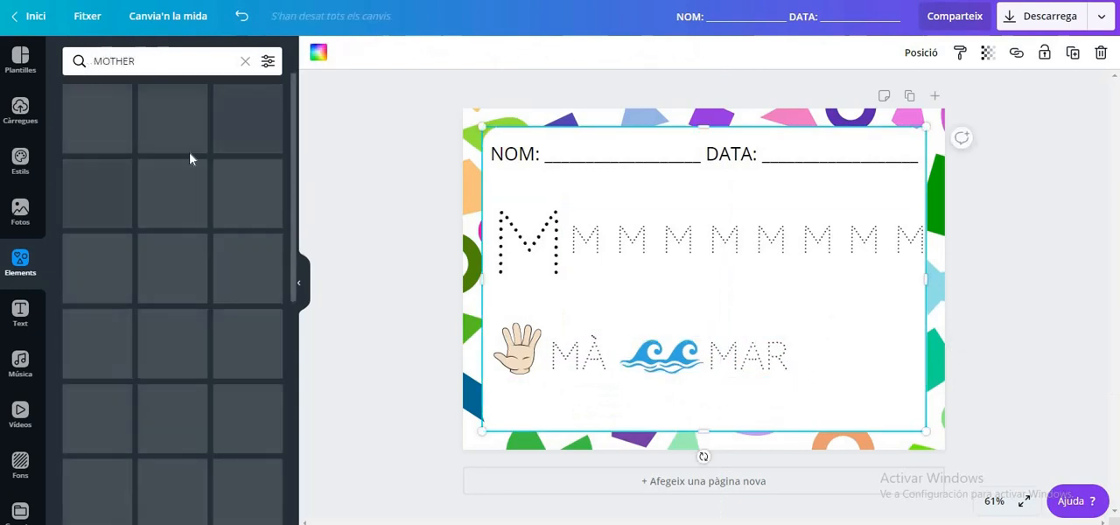
pyautogui.click(248, 419)
pyautogui.moveTo(725, 210); pyautogui.dragTo(705, 289)
pyautogui.moveTo(700, 324); pyautogui.dragTo(818, 361)
# Duplicate the dotted MAR text, change the copy to "MAMA", and shrink it to about size 56 beside the woman
pyautogui.click(758, 371)
pyautogui.hotkey('ctrl', 'c')
pyautogui.click(875, 367)
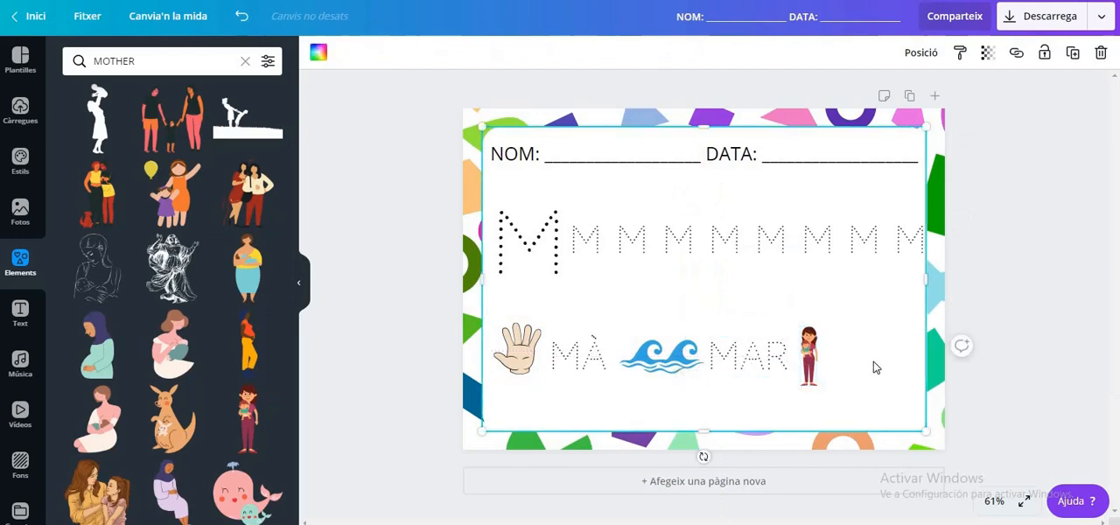
pyautogui.hotkey('ctrl', 'v')
pyautogui.moveTo(768, 412); pyautogui.dragTo(879, 409)
pyautogui.doubleClick(873, 361)
pyautogui.write('MAMA')
pyautogui.moveTo(821, 340); pyautogui.dragTo(833, 351)
pyautogui.moveTo(832, 392); pyautogui.dragTo(809, 397)
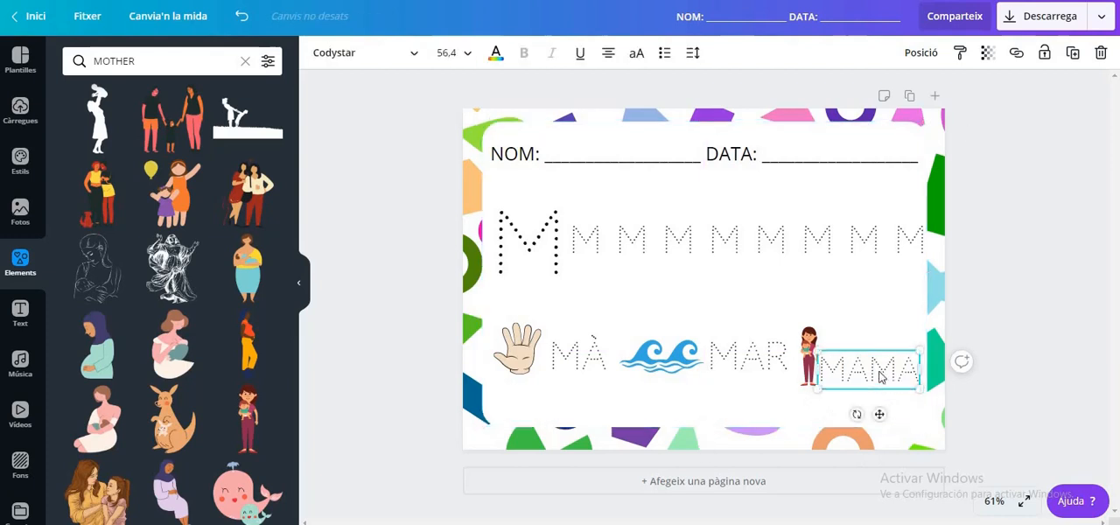
pyautogui.click(403, 328)
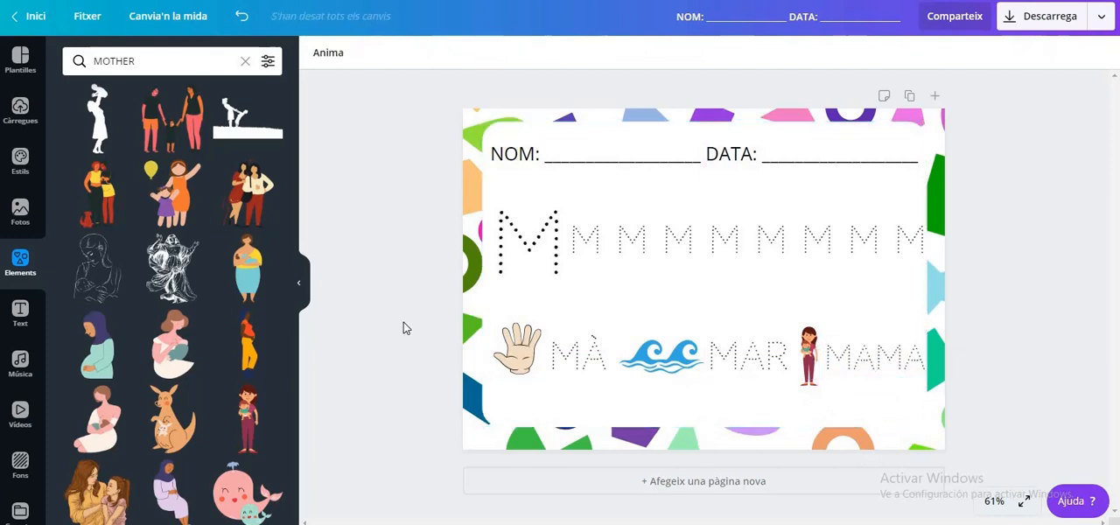
# Download the worksheet as a standard PDF (PDF estàndard)
pyautogui.click(1103, 18)
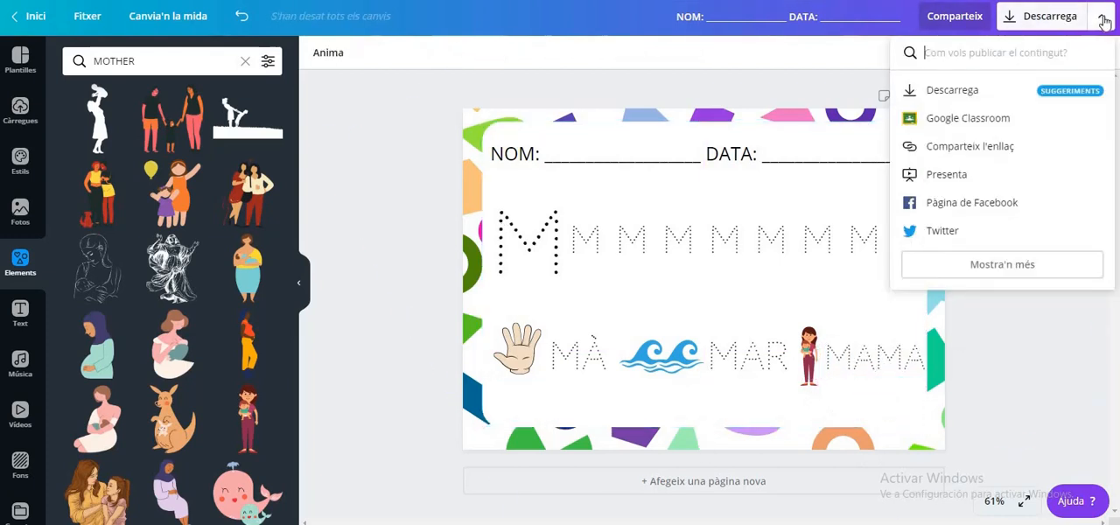
pyautogui.click(1004, 94)
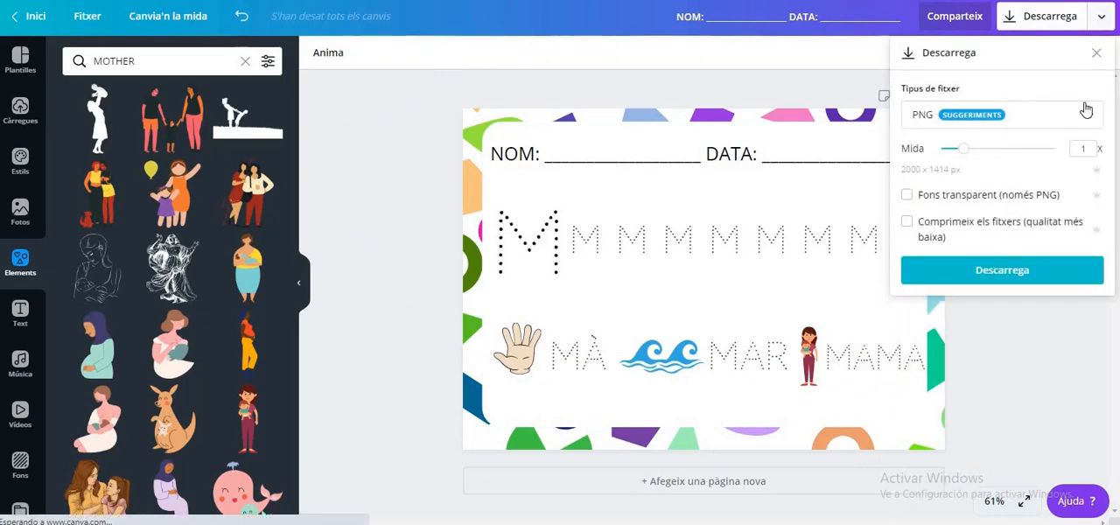
pyautogui.click(1089, 110)
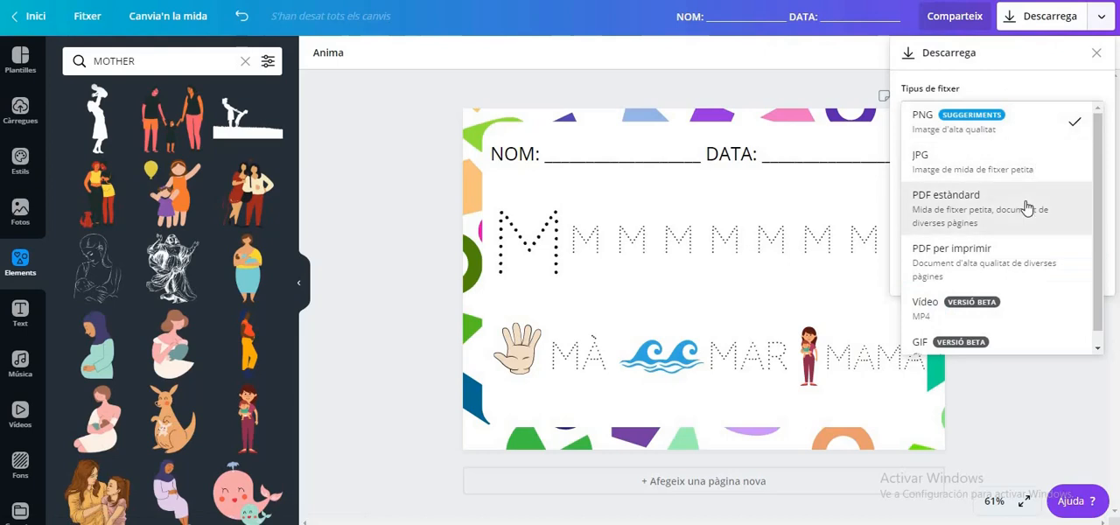
pyautogui.click(1039, 209)
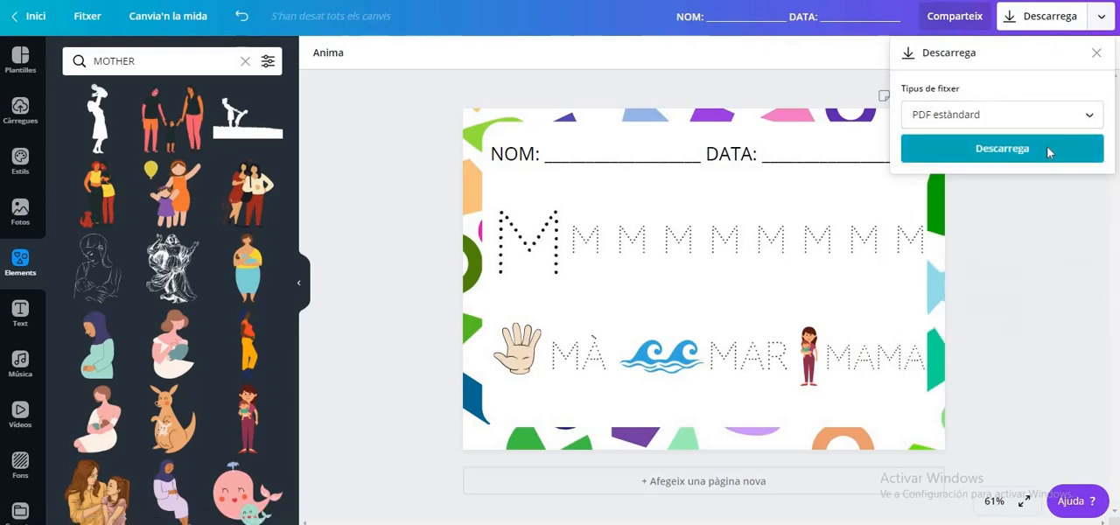
pyautogui.click(1049, 150)
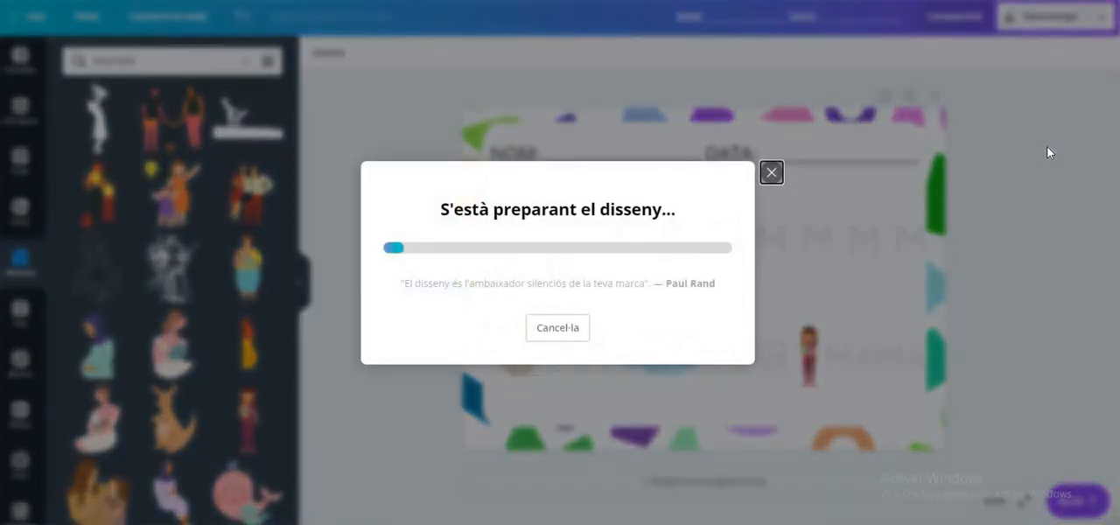